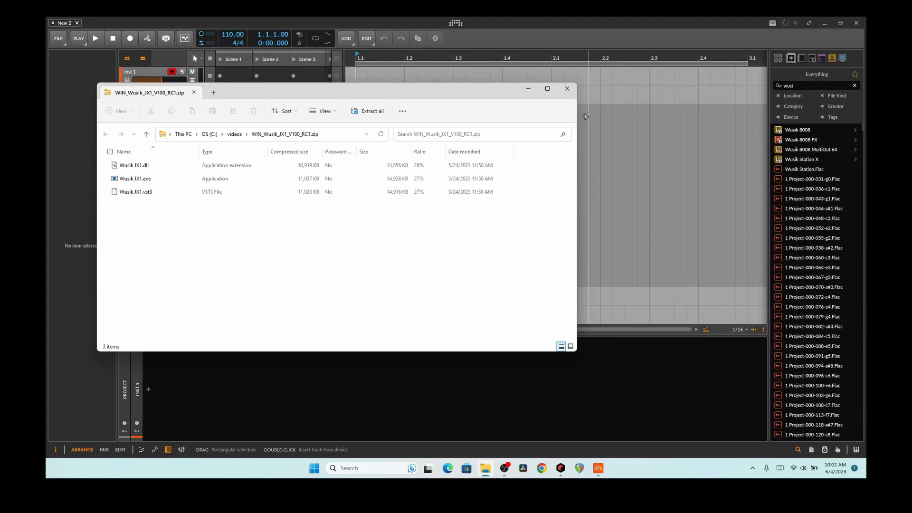
# - Move the WIN_Wusik_JX1_V100_RC1.zip window down and to the right
pyautogui.moveTo(498, 89); pyautogui.dragTo(516, 171)
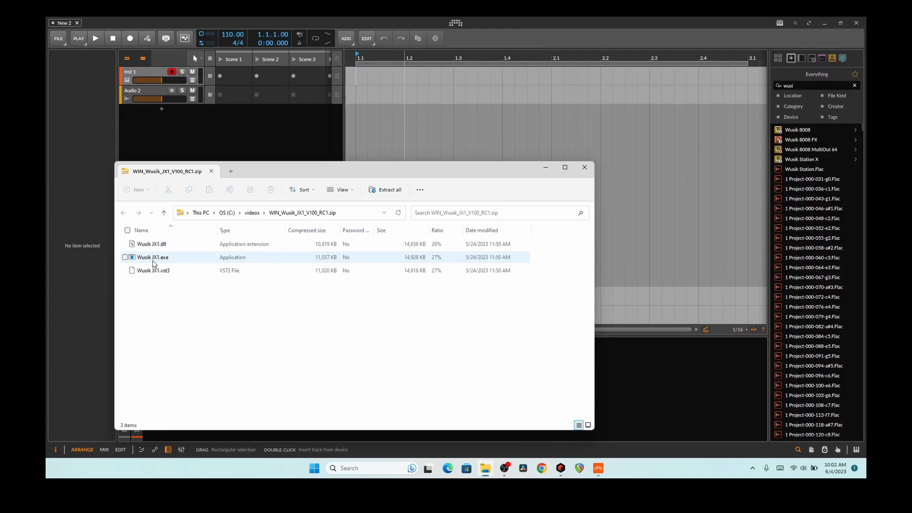
# - Select the Wusik JX1.vst3 file in the zip archive
pyautogui.click(165, 272)
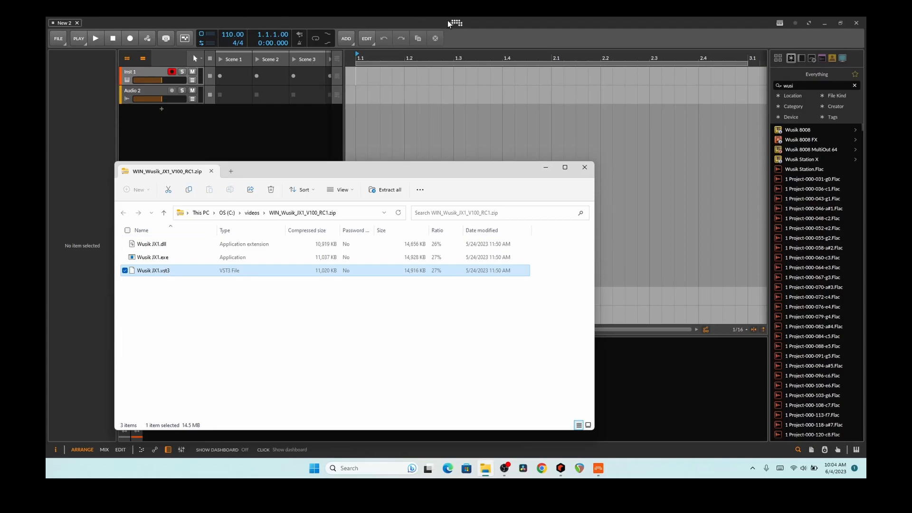
# - Move the archive window aside and open Bitwig's Dashboard Settings > Locations page
pyautogui.moveTo(503, 175); pyautogui.dragTo(441, 199)
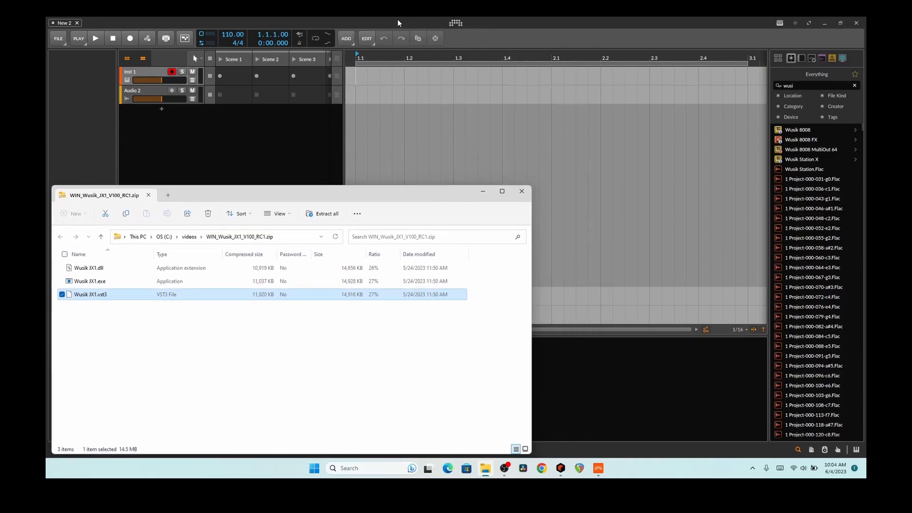
pyautogui.click(451, 23)
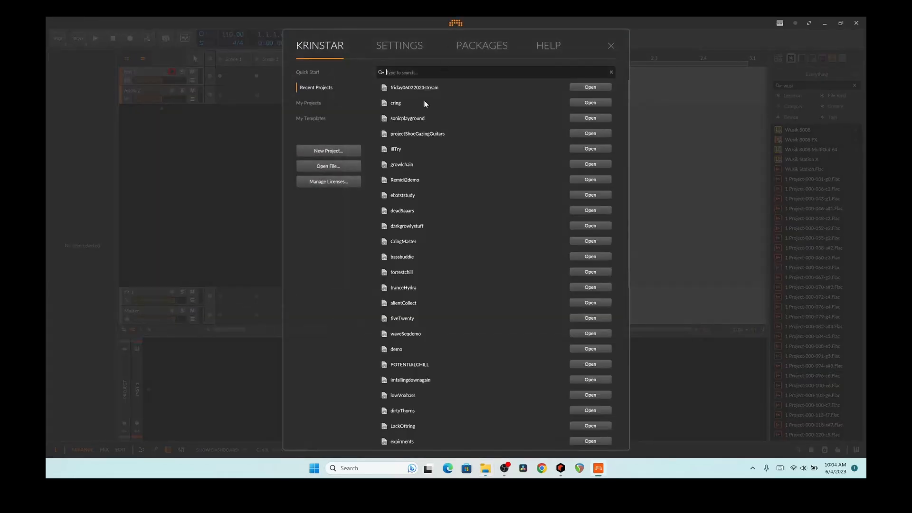
pyautogui.click(391, 45)
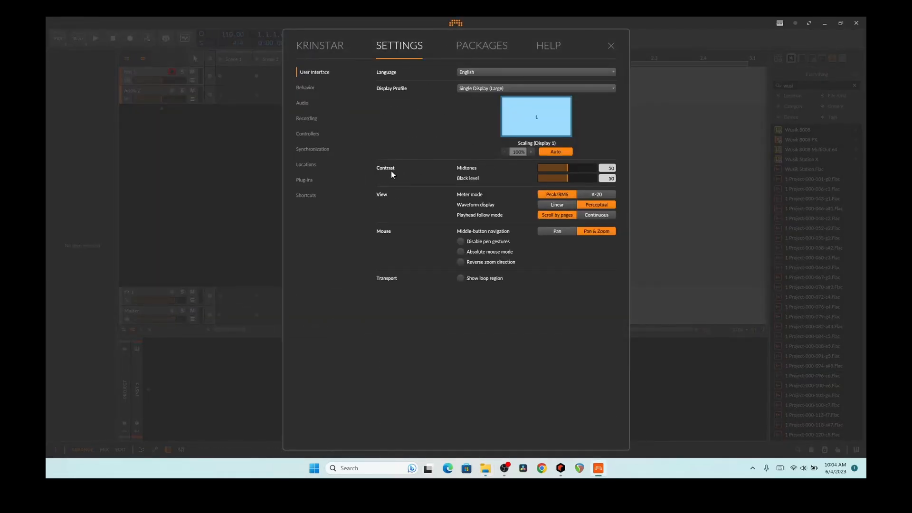
pyautogui.click(309, 165)
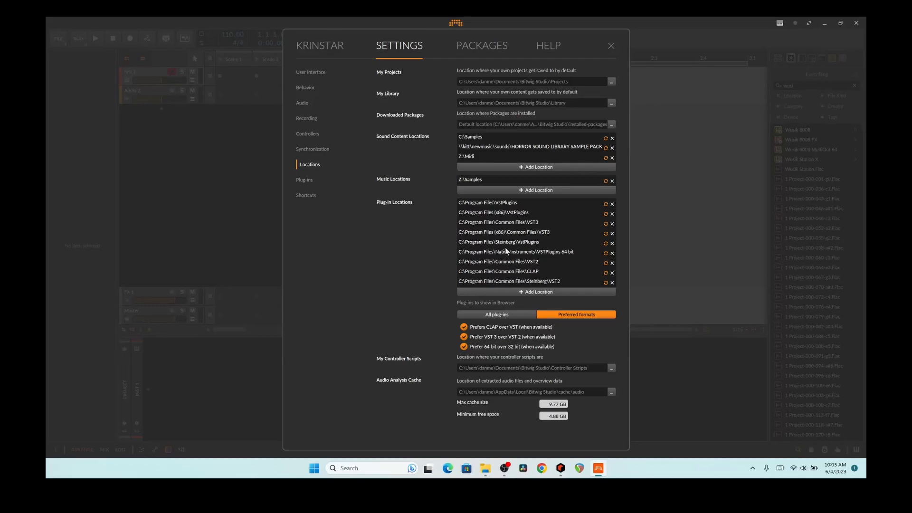
# - Open a second Explorer window at C:\Program Files\Common Files\VST3
pyautogui.click(485, 468)
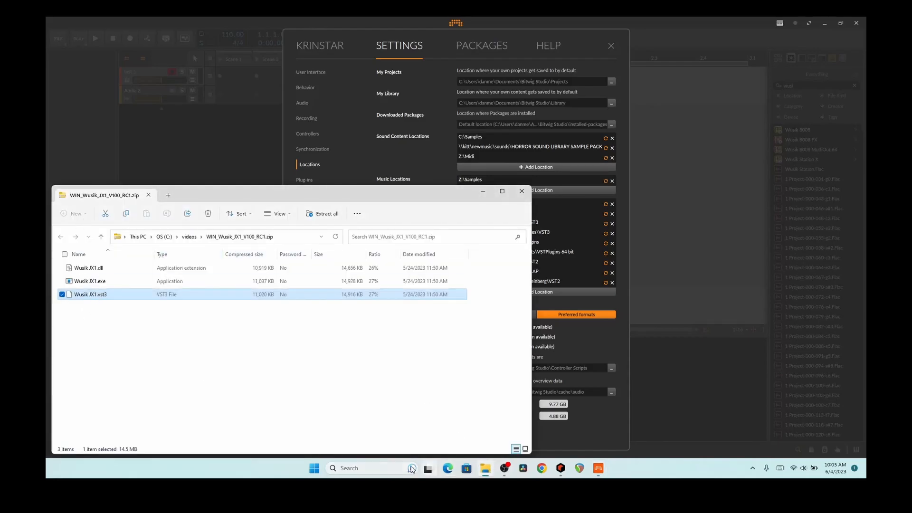
pyautogui.hotkey('alt', 'Tab')
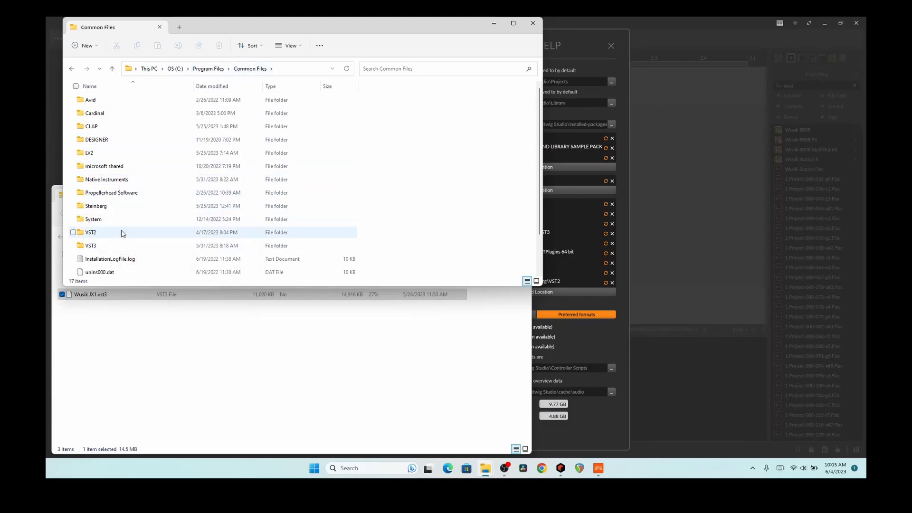
pyautogui.click(125, 313)
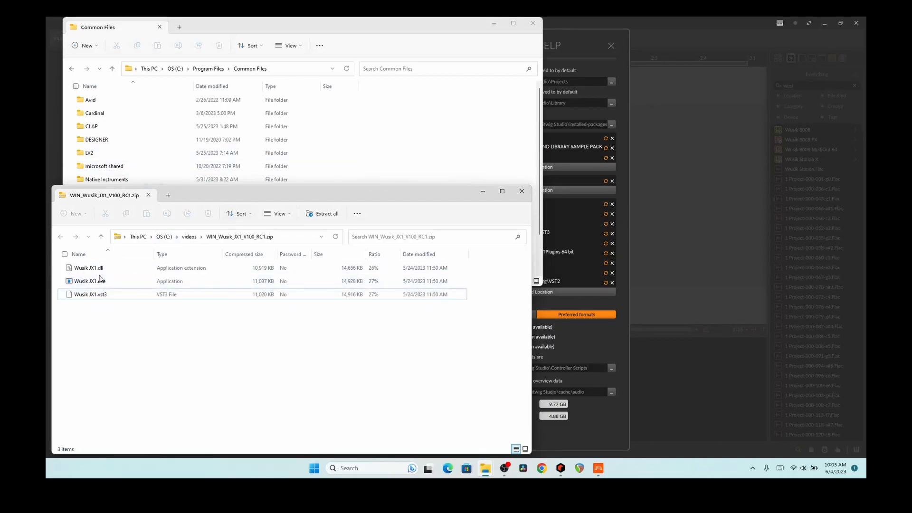
pyautogui.click(376, 142)
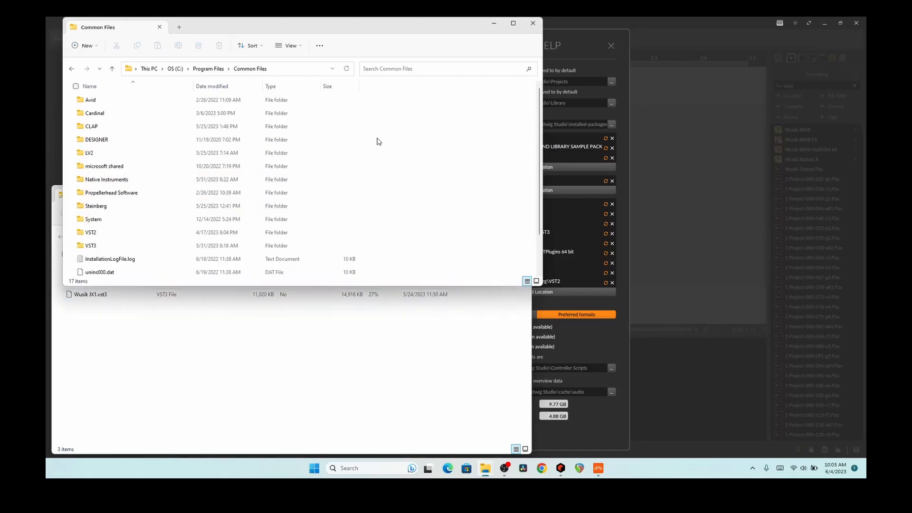
pyautogui.doubleClick(90, 247)
pyautogui.scroll(-20, 238, 173)
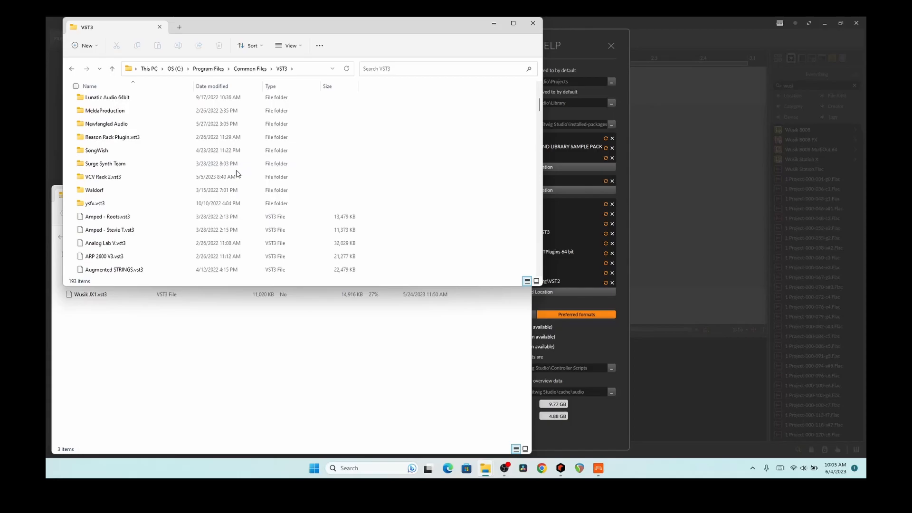
pyautogui.scroll(-10, 237, 174)
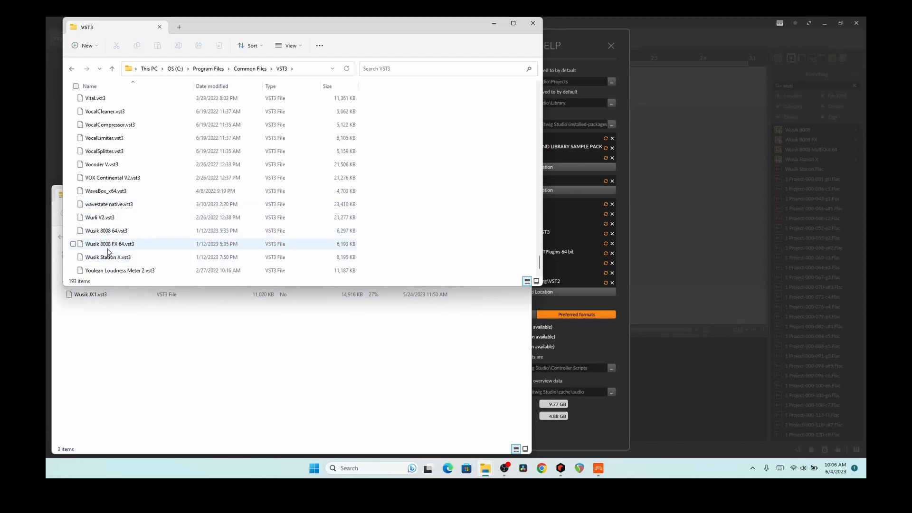
# - Drag Wusik JX1.vst3 from the archive into the VST3 folder, granting administrator permission
pyautogui.click(102, 322)
pyautogui.click(92, 297)
pyautogui.moveTo(92, 298); pyautogui.dragTo(413, 148)
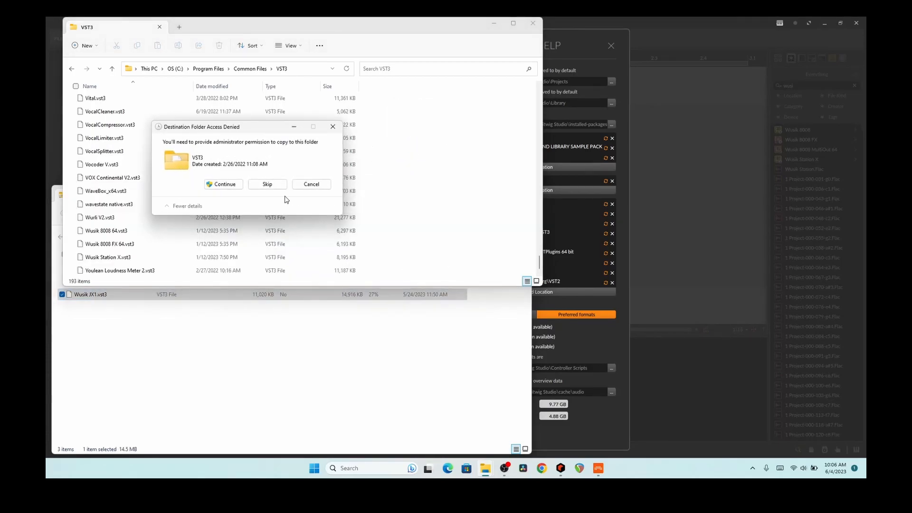
pyautogui.click(224, 185)
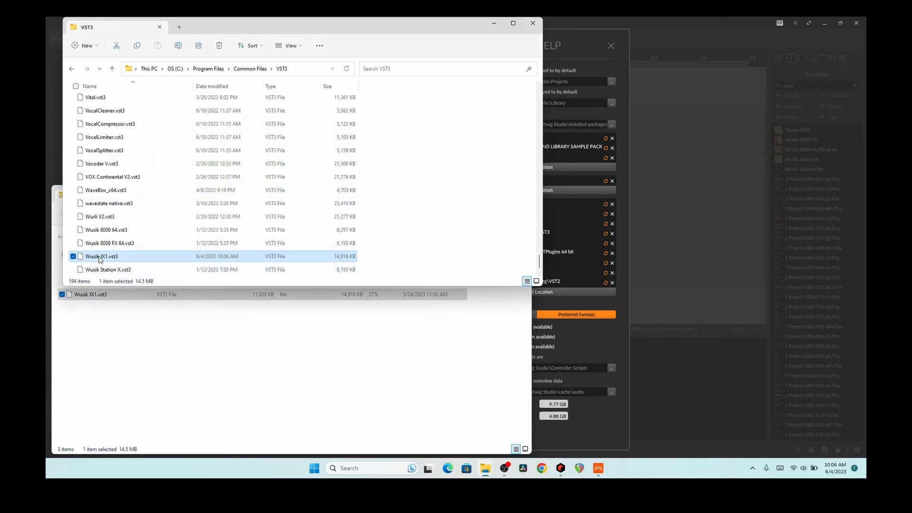
pyautogui.click(180, 344)
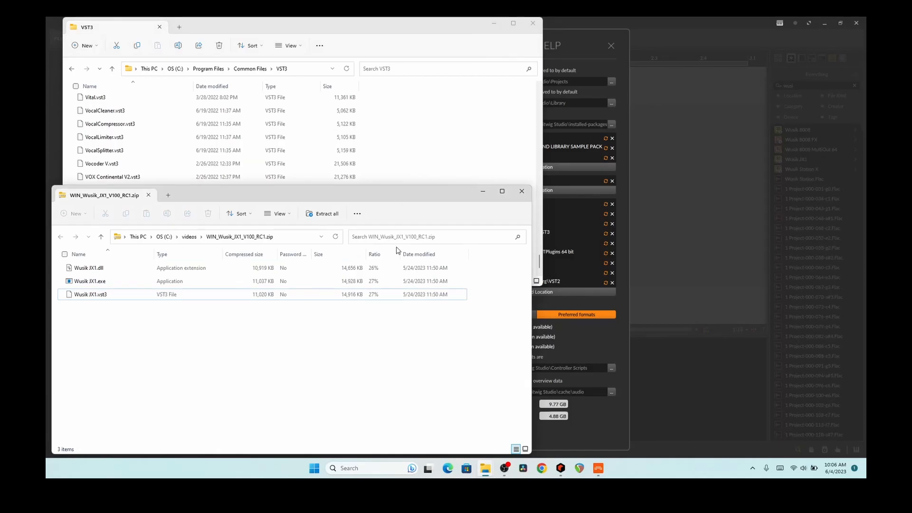
pyautogui.scroll(5, 290, 136)
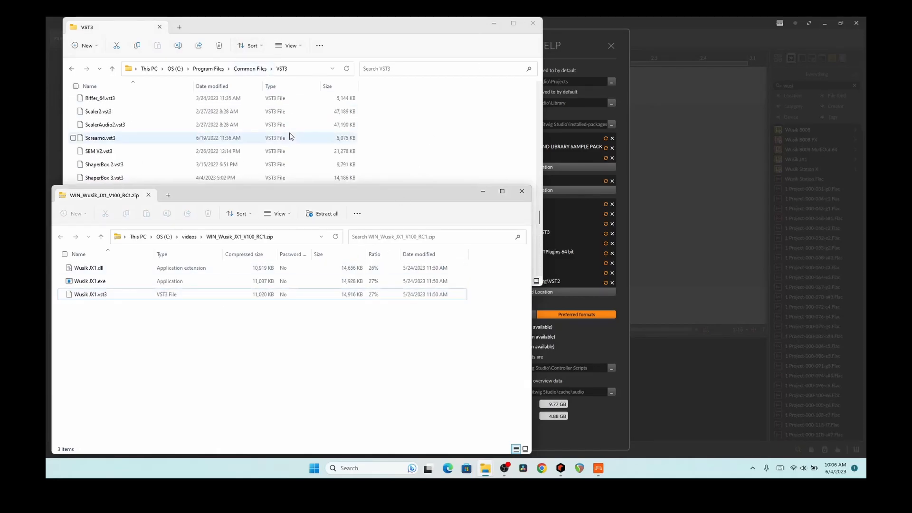
pyautogui.scroll(10, 290, 136)
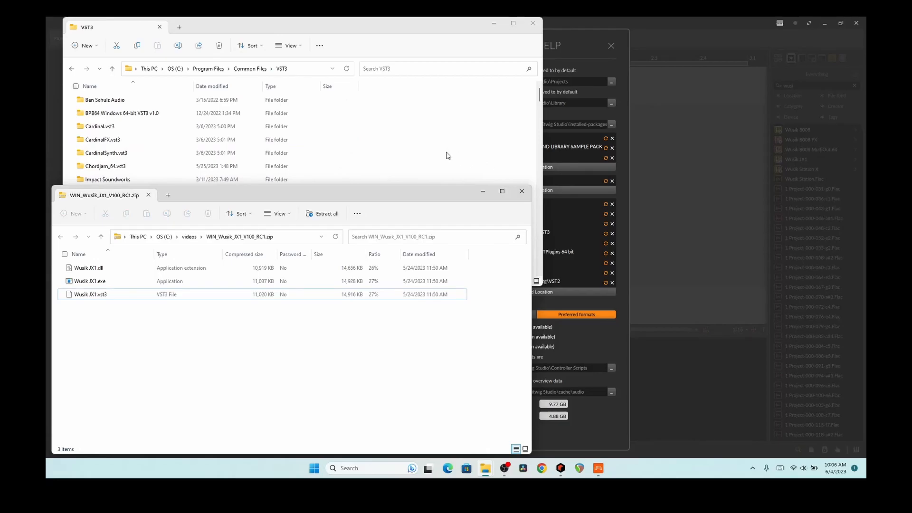
pyautogui.scroll(-12, 447, 155)
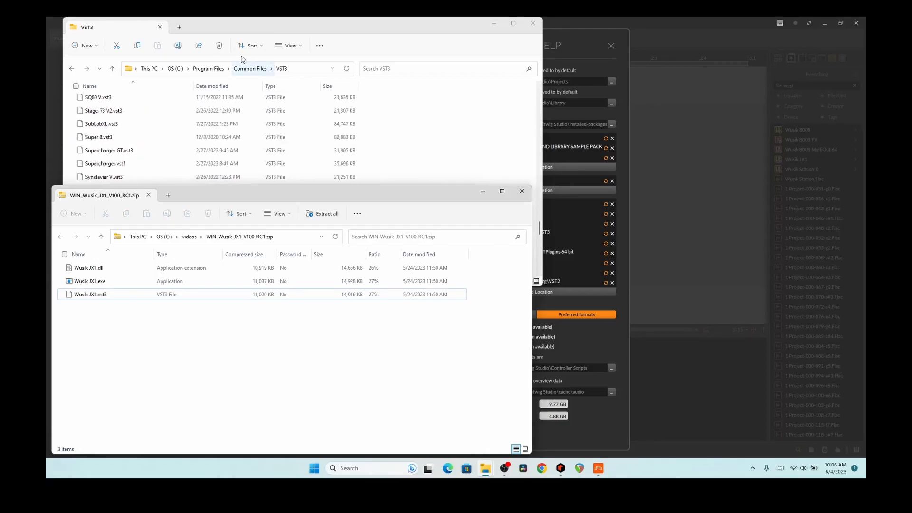
# - Copy Wusik JX1.dll from the archive into C:\Program Files\Common Files\VST2 with administrator permission
pyautogui.click(250, 69)
pyautogui.doubleClick(92, 241)
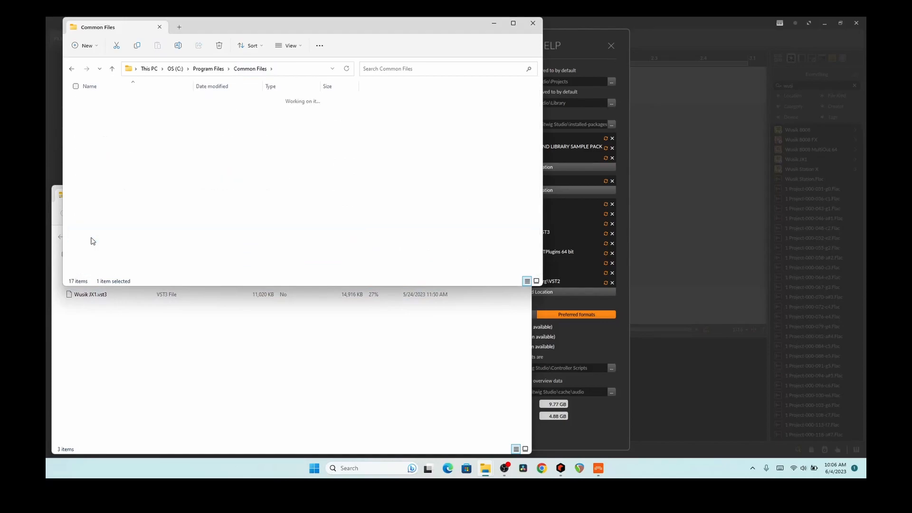
pyautogui.click(91, 295)
pyautogui.moveTo(80, 268); pyautogui.dragTo(458, 150)
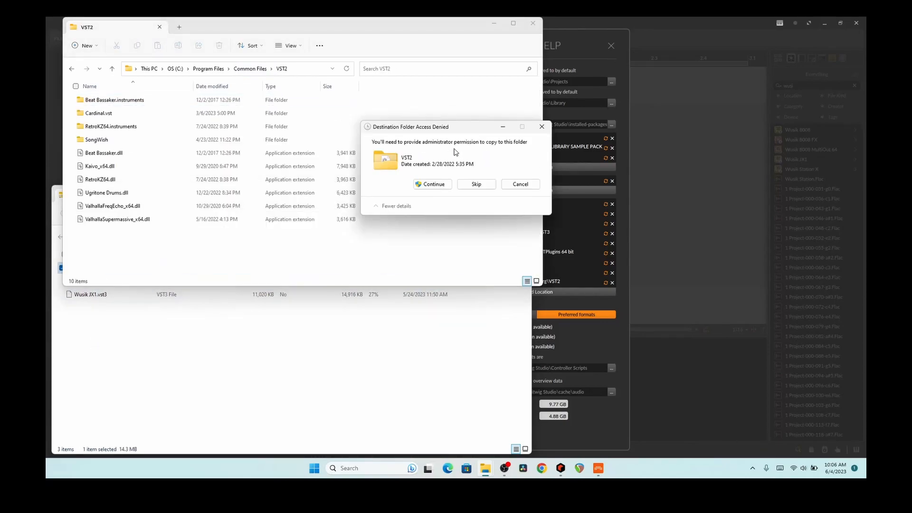
pyautogui.click(431, 184)
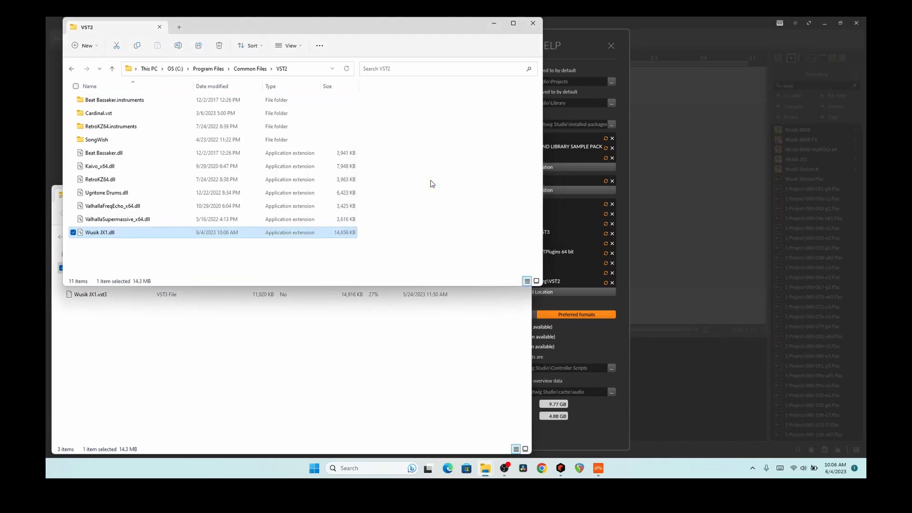
# - Close the archive window and the VST2 folder window
pyautogui.click(361, 371)
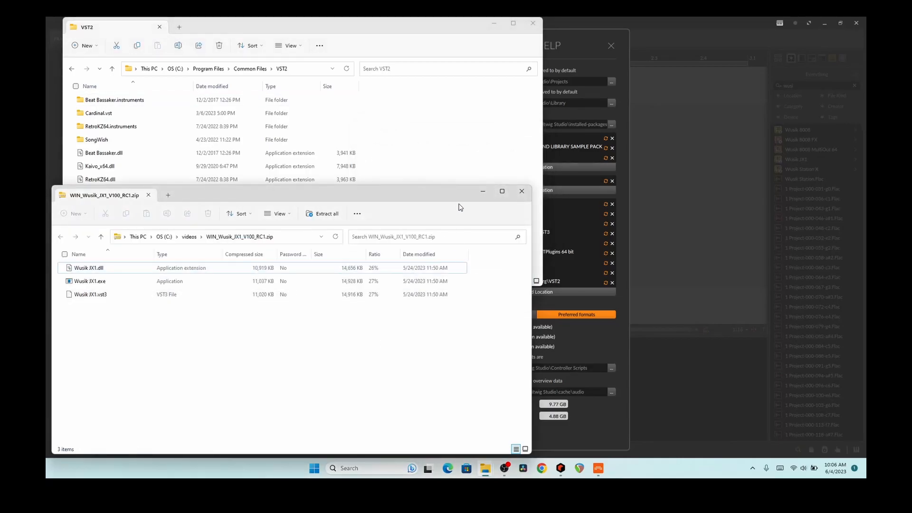
pyautogui.click(521, 190)
pyautogui.click(529, 19)
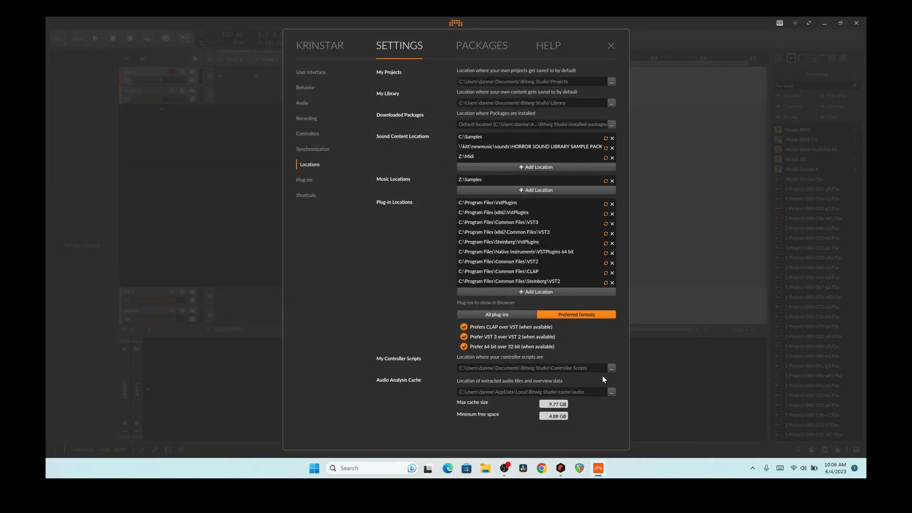
# - Minimize Bitwig and open Reason's Preferences with Ctrl+comma
pyautogui.click(598, 465)
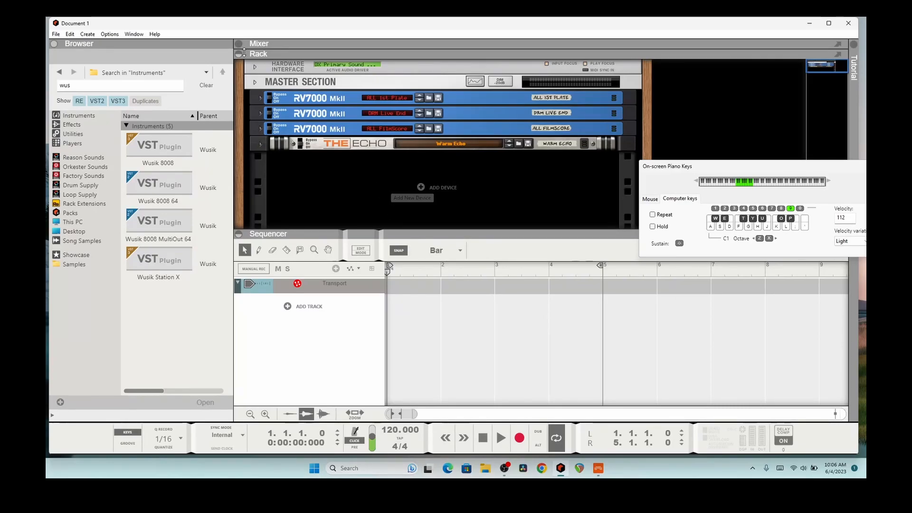
pyautogui.click(110, 34)
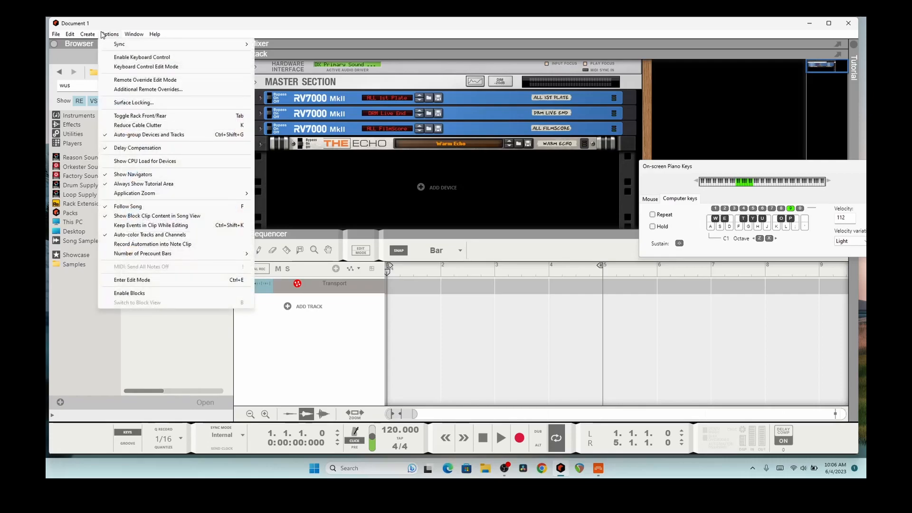
pyautogui.press('Escape')
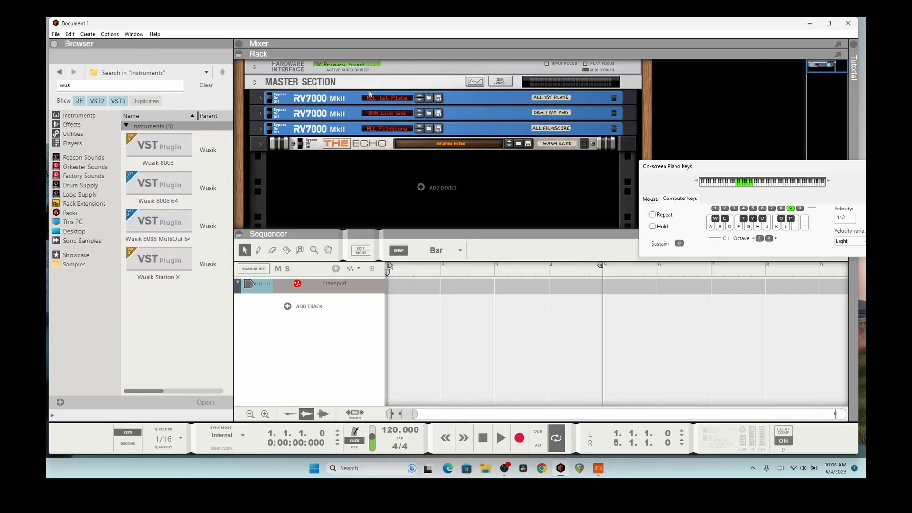
pyautogui.hotkey('ctrl', ',')
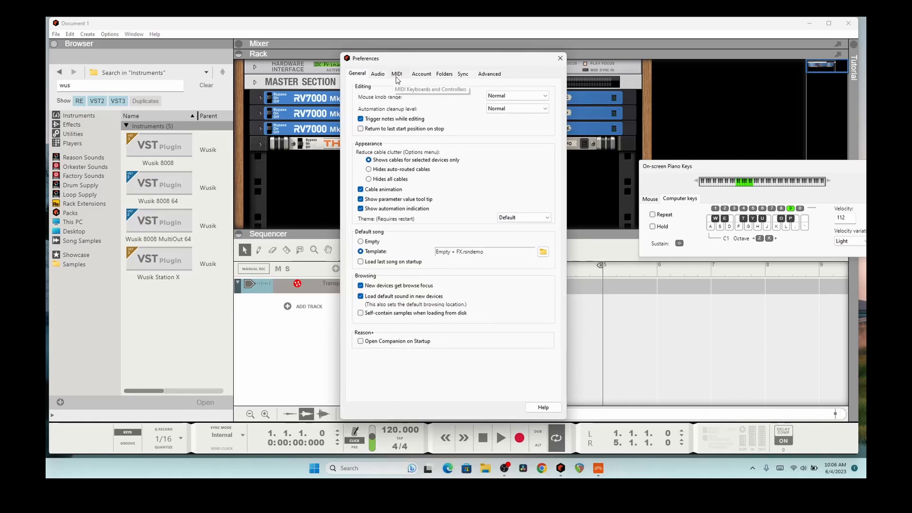
# - Review the VST Plugin Folders on the Folders page, cancelling the Add folder dialog
pyautogui.click(442, 75)
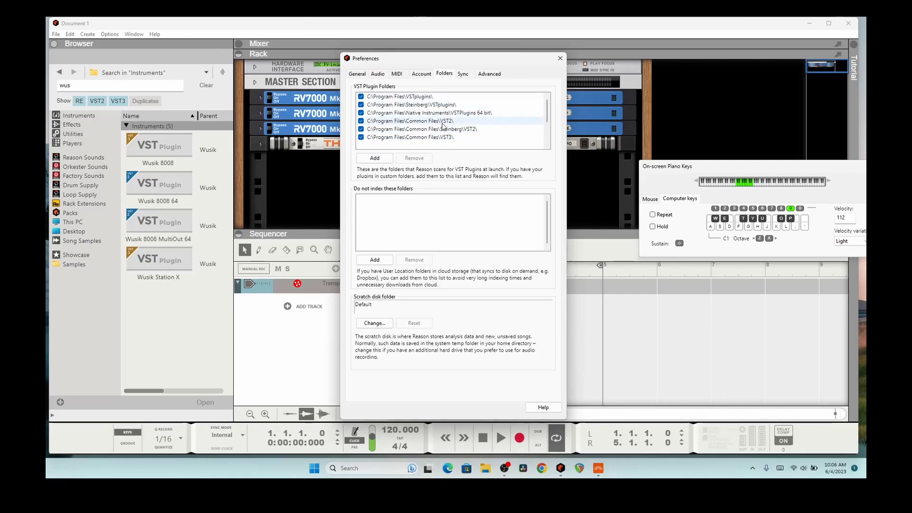
pyautogui.click(377, 163)
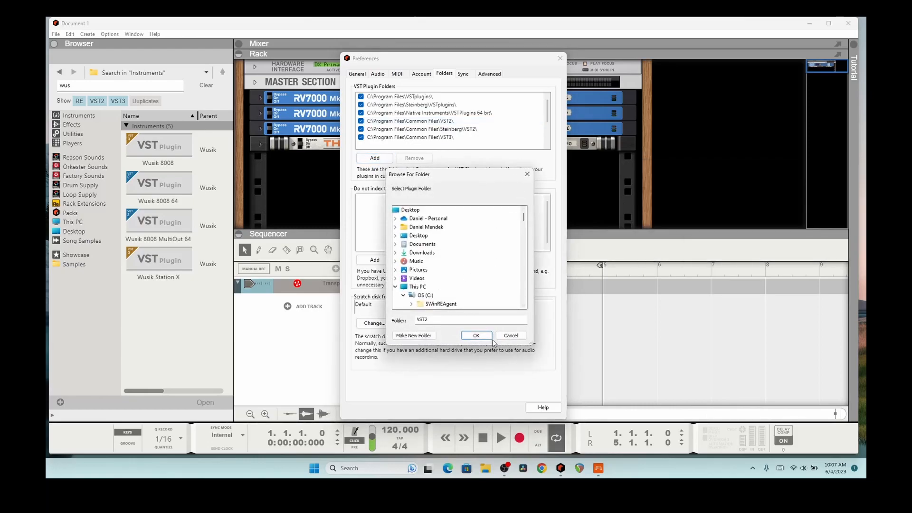
pyautogui.click(511, 335)
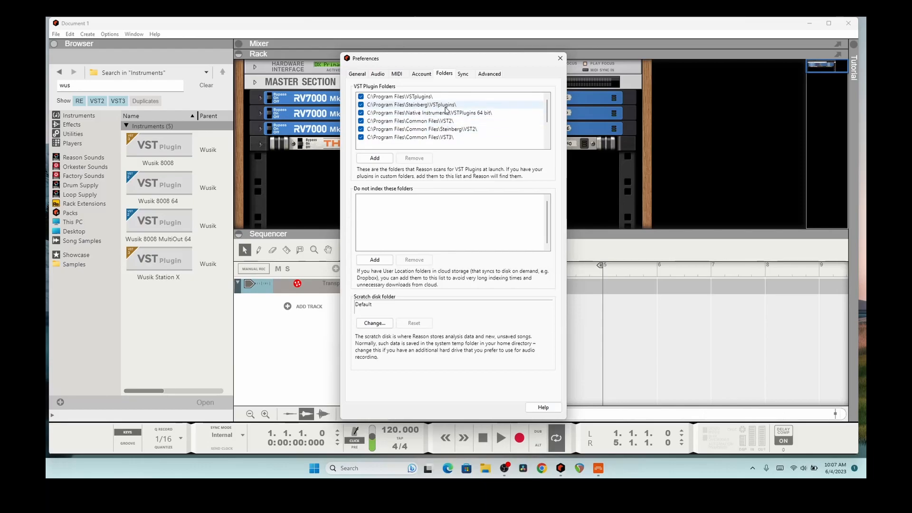
pyautogui.click(373, 157)
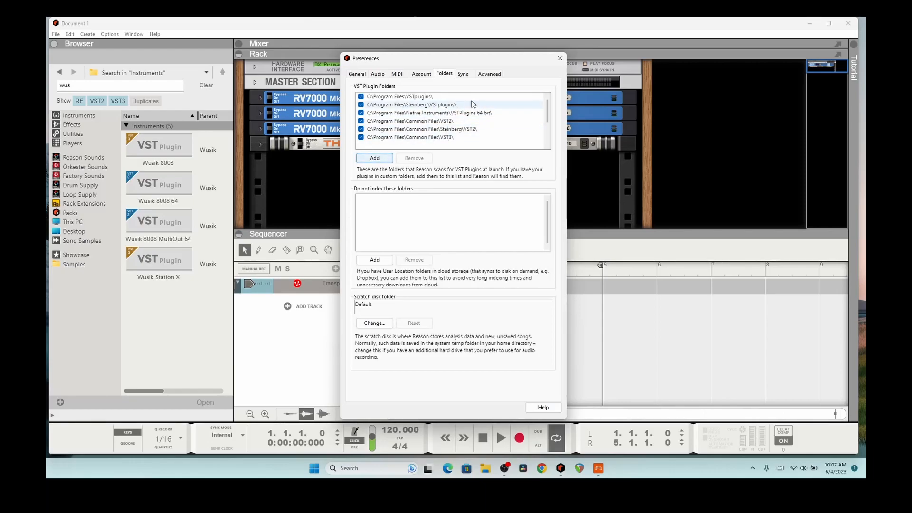
# - Return to Bitwig, visit the dashboard's Help page, then close the dashboard
pyautogui.click(600, 469)
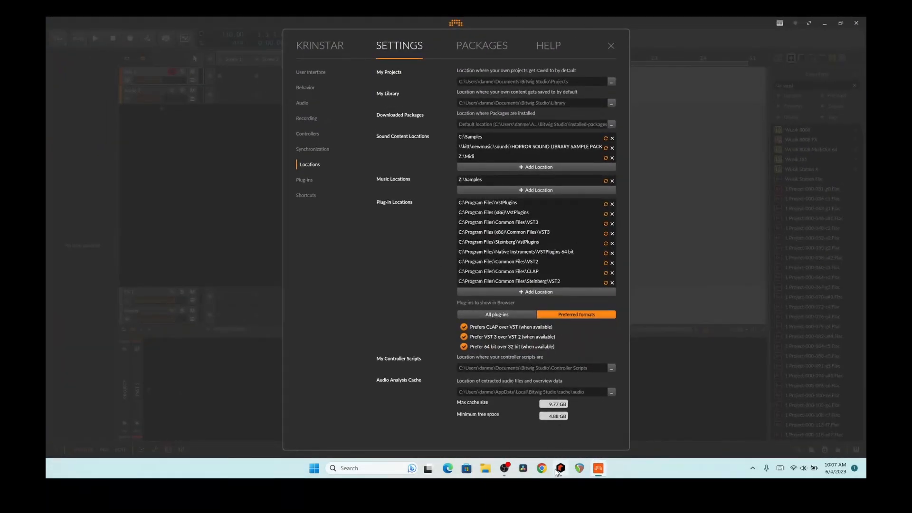
pyautogui.press('F1')
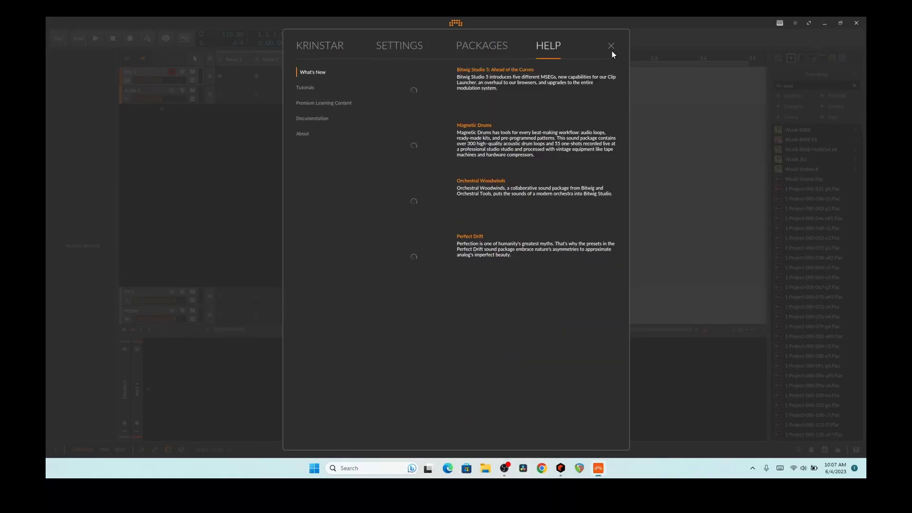
pyautogui.click(611, 46)
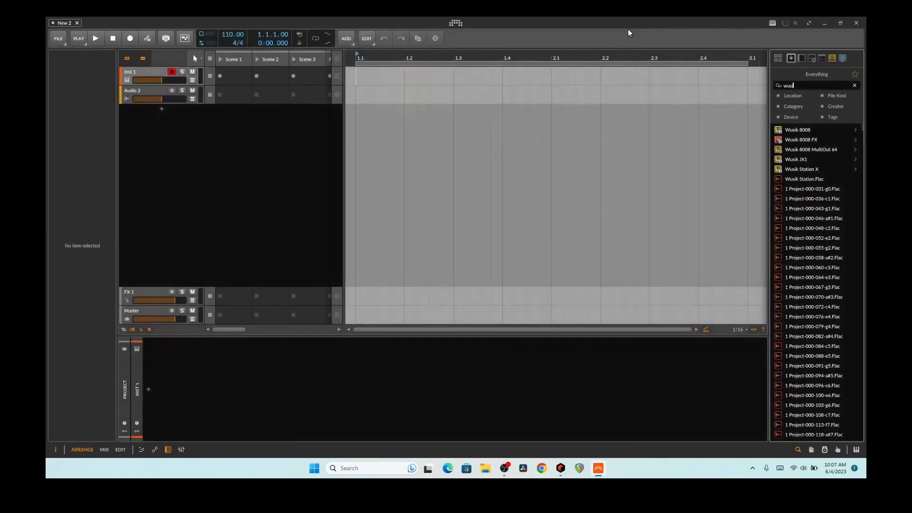
# - Quit Bitwig and Reason, closing Reason's Preferences, then relaunch both from the taskbar
pyautogui.click(855, 23)
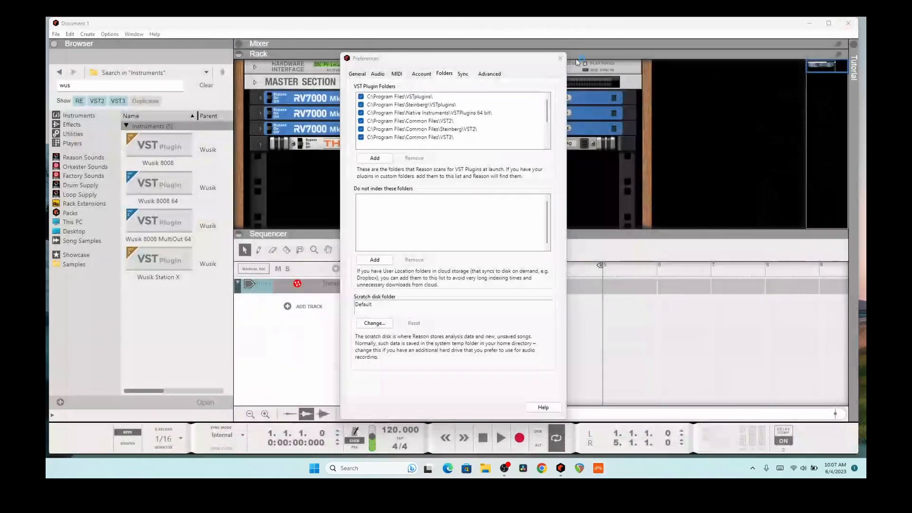
pyautogui.press('Escape')
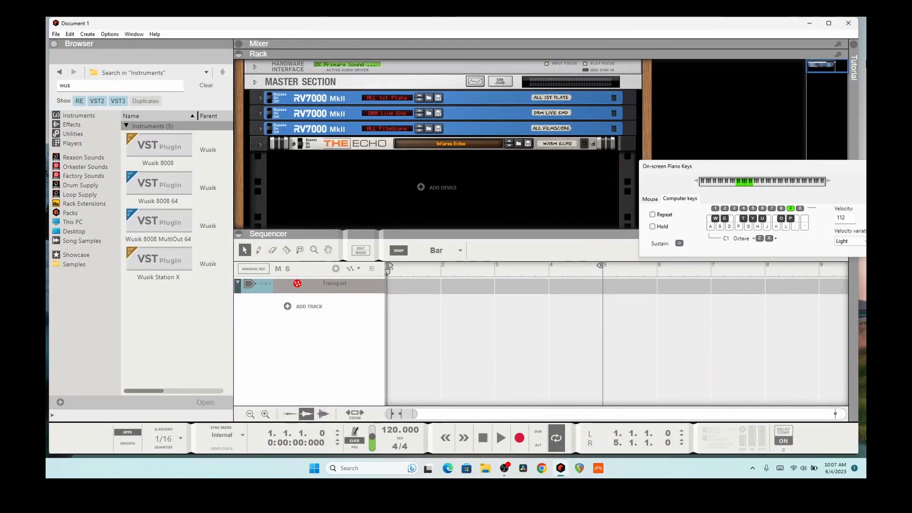
pyautogui.click(848, 23)
pyautogui.click(598, 468)
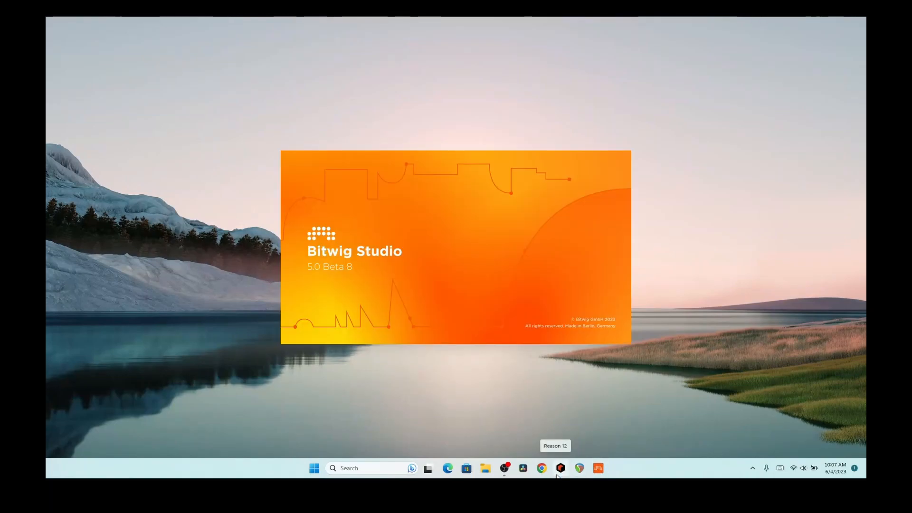
pyautogui.click(559, 475)
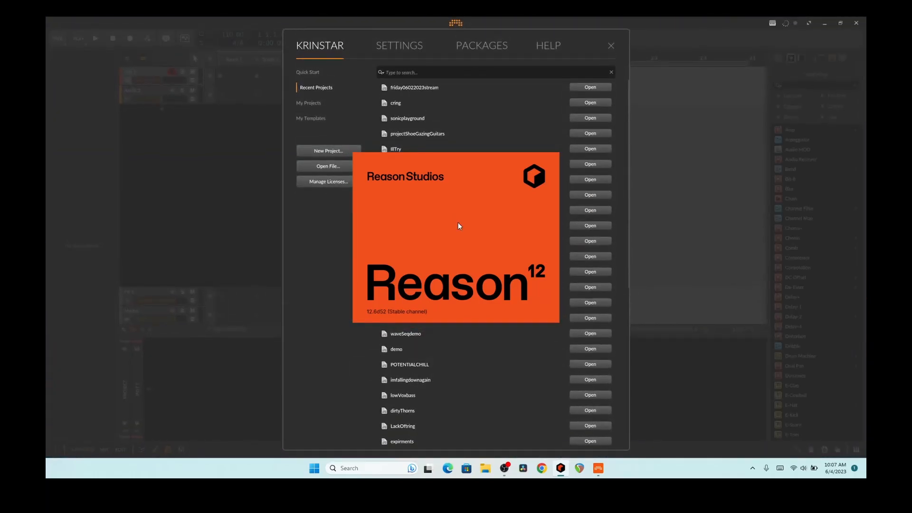
# - Search Reason's browser for 'wus' and drag Wusik JX1 in as a new sequencer track
pyautogui.click(306, 150)
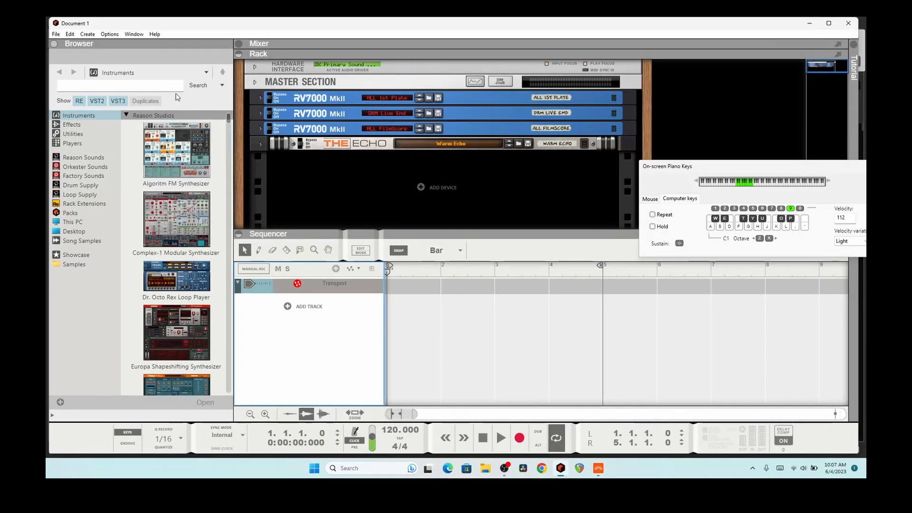
pyautogui.click(168, 86)
pyautogui.write('wus')
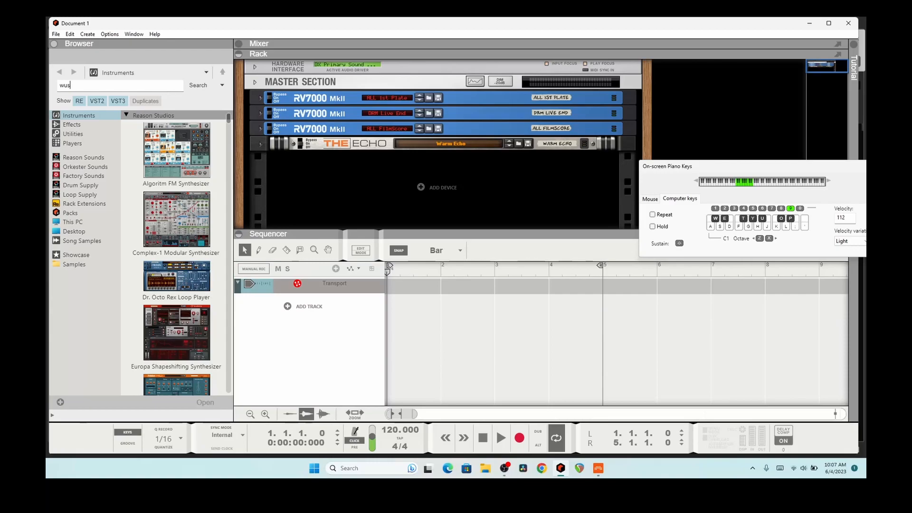
pyautogui.press('Return')
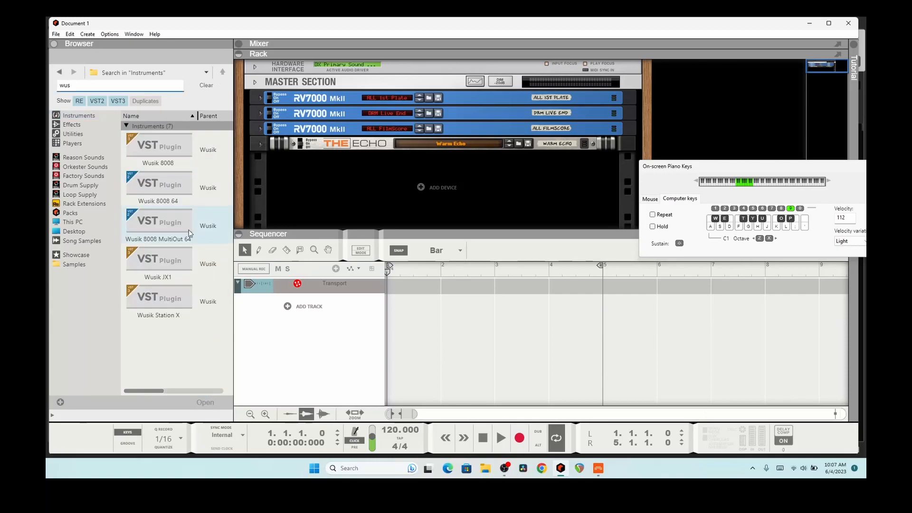
pyautogui.moveTo(149, 266); pyautogui.dragTo(340, 316)
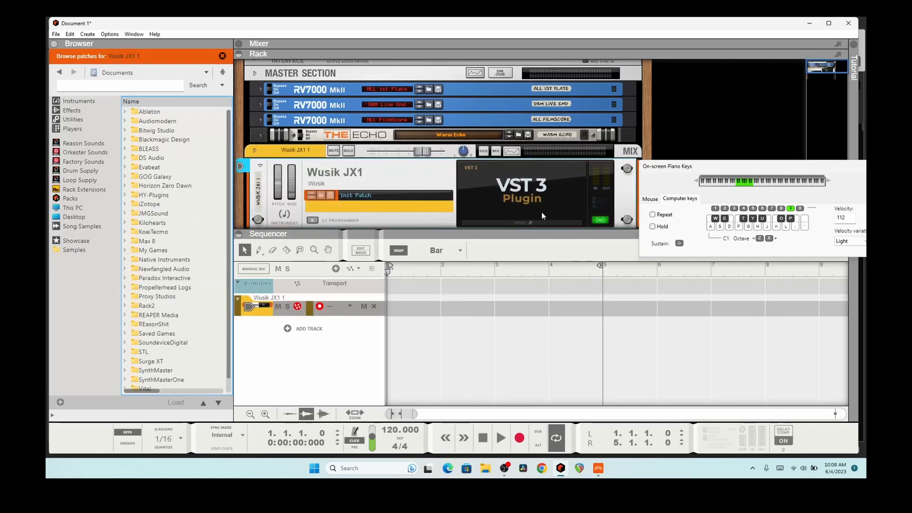
# - Open and close the Wusik JX1 editor, then quit Reason without saving
pyautogui.click(516, 222)
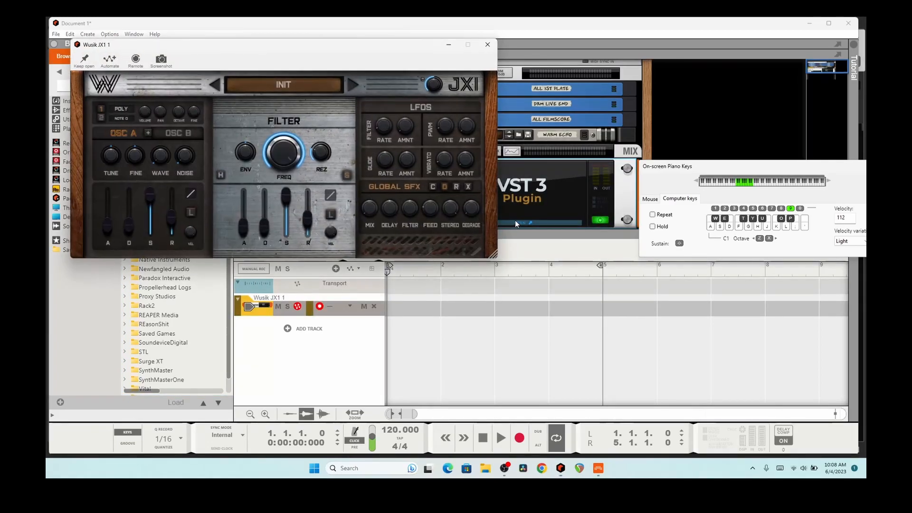
pyautogui.click(489, 43)
pyautogui.click(849, 23)
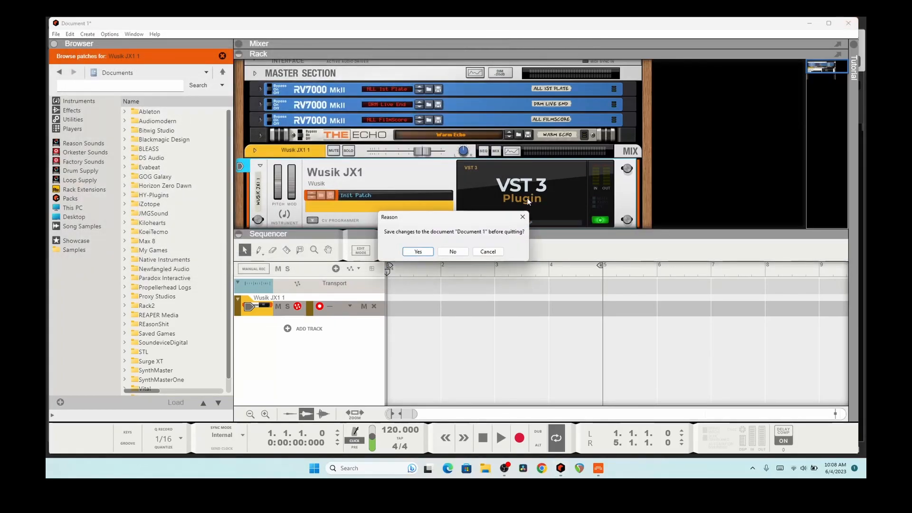
pyautogui.click(452, 251)
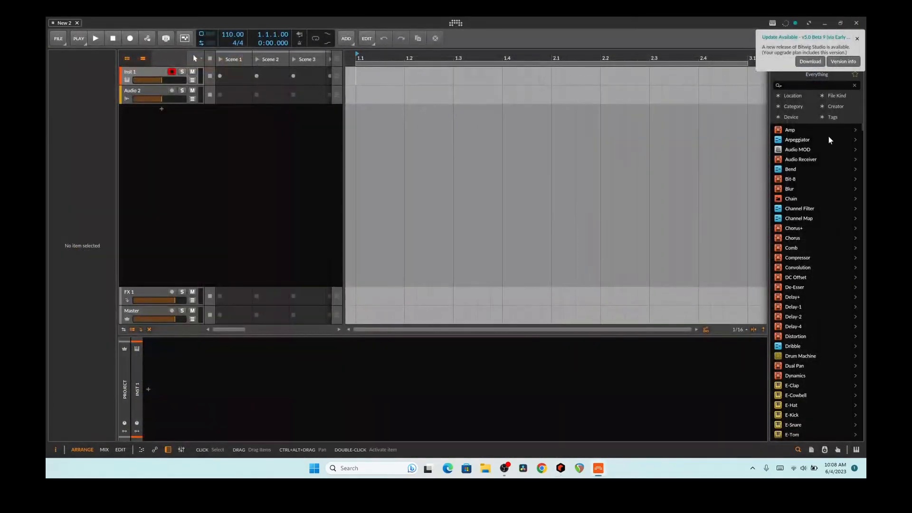
# - Search the browser for 'wus', dismiss the update popup, and drag Wusik JX1 into the track list
pyautogui.write('wus')
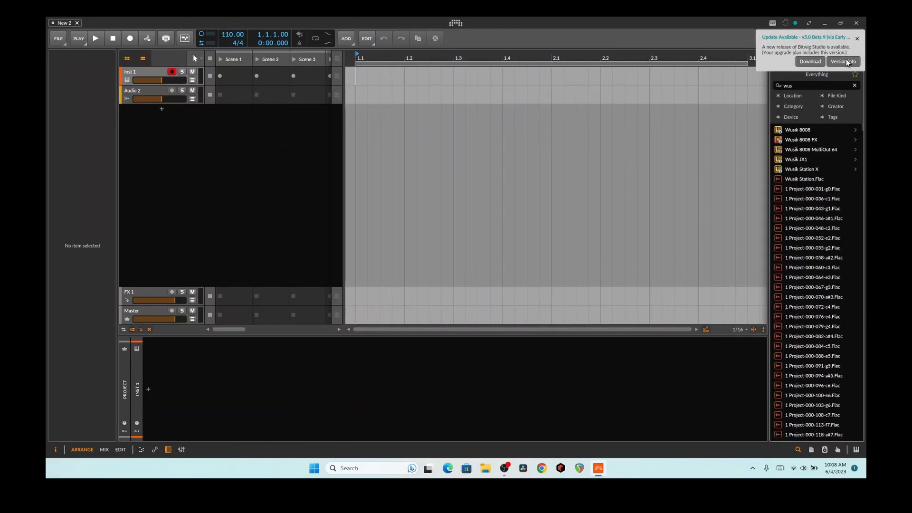
pyautogui.click(857, 39)
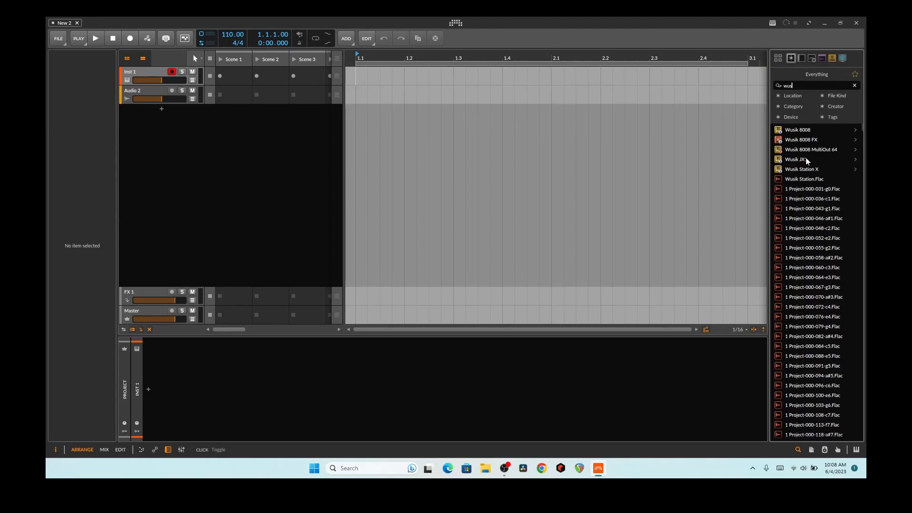
pyautogui.moveTo(793, 161); pyautogui.dragTo(255, 200)
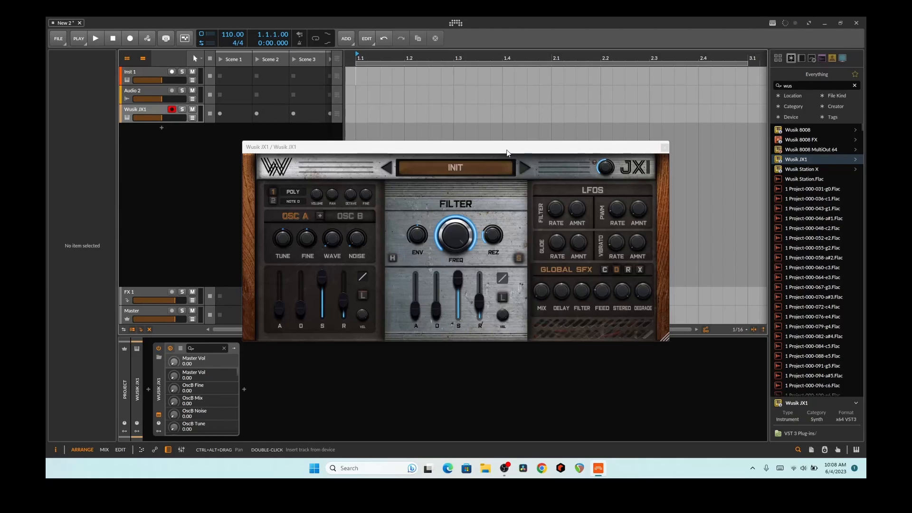
# - With the on-screen keyboard shown, step JX1 presets from We Are JX1 through Synth - Super, then list all presets
pyautogui.click(857, 449)
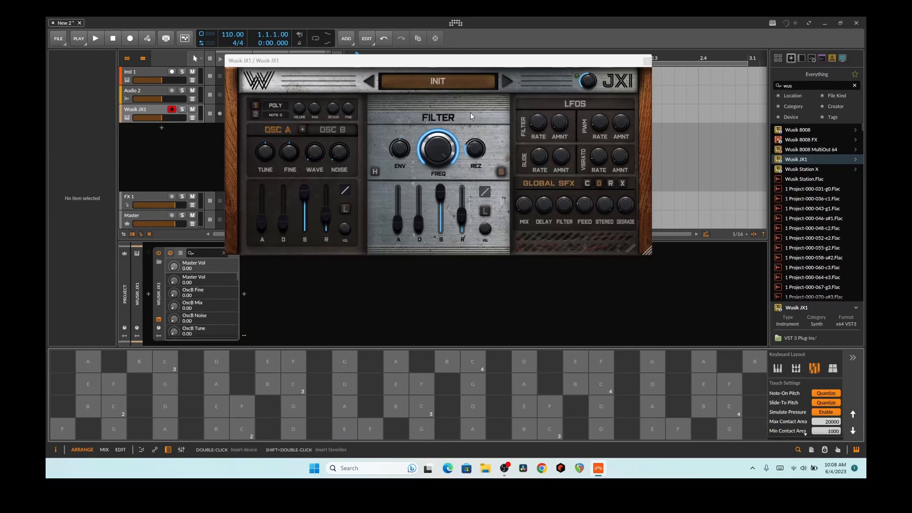
pyautogui.click(501, 84)
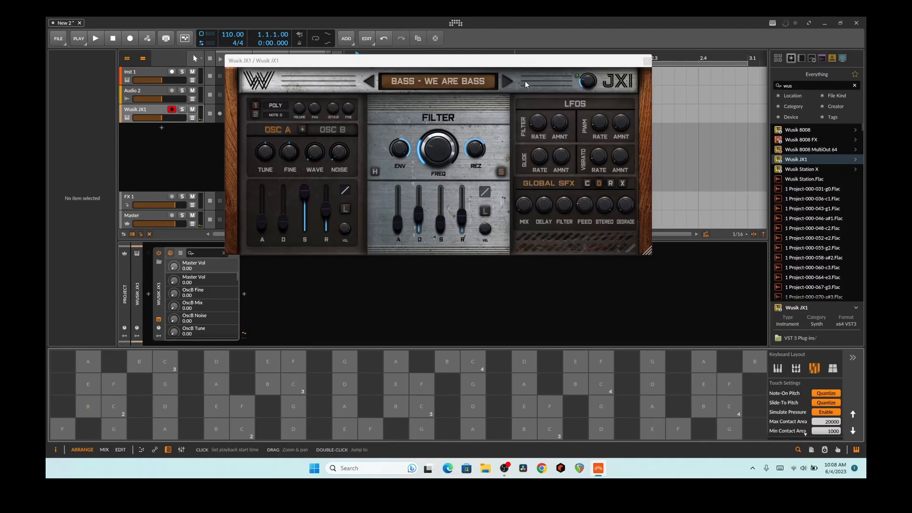
pyautogui.click(511, 82)
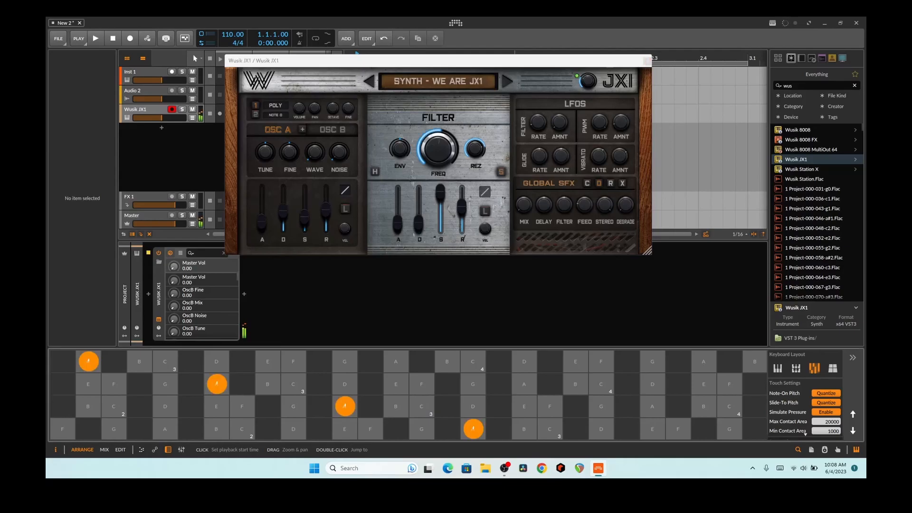
pyautogui.click(508, 82)
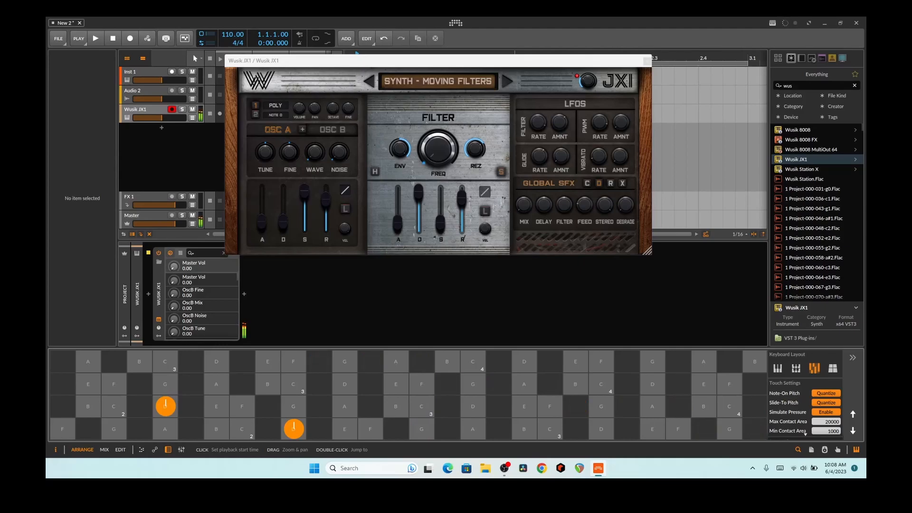
pyautogui.click(505, 83)
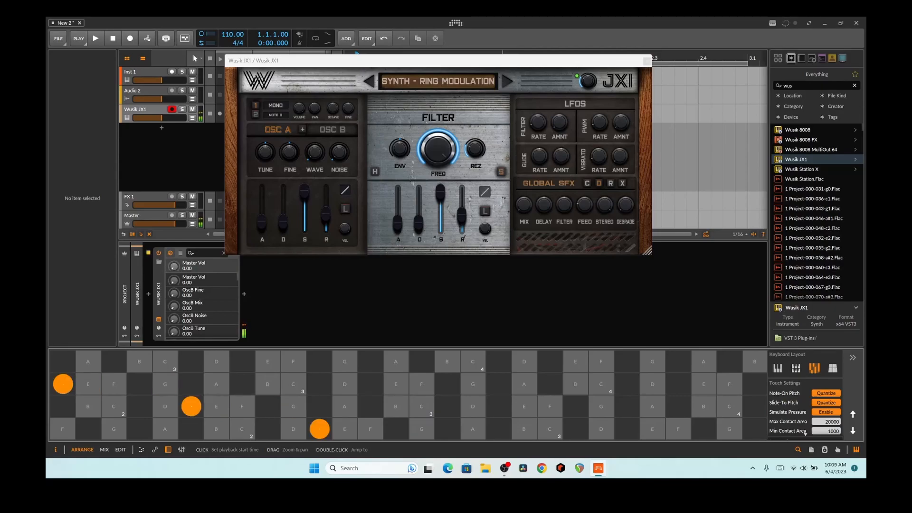
pyautogui.click(504, 82)
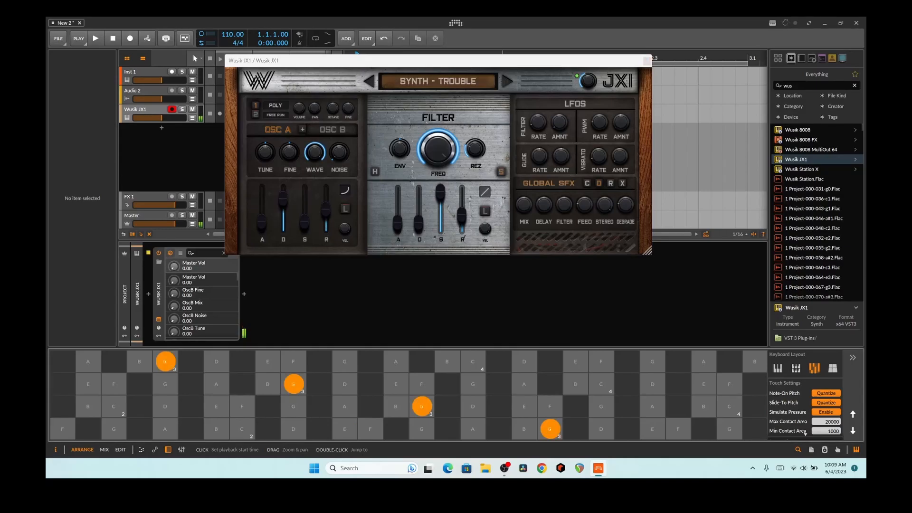
pyautogui.click(506, 82)
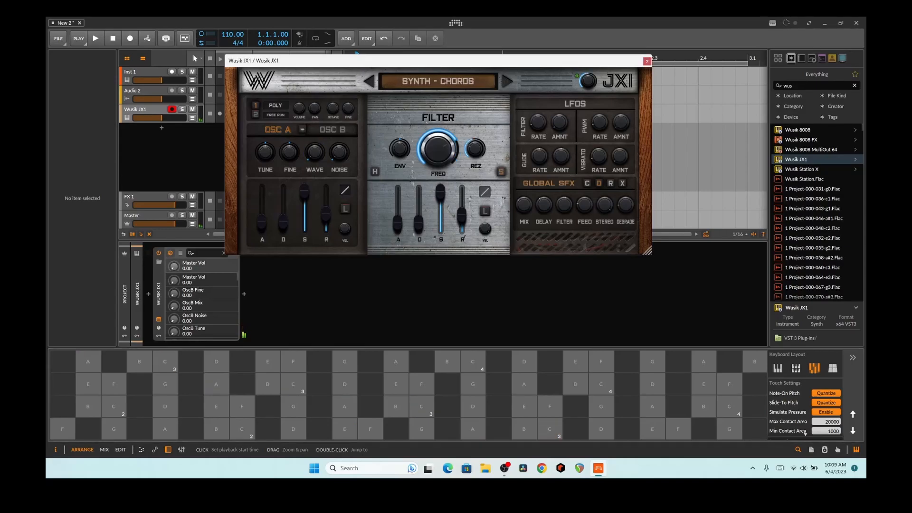
pyautogui.click(506, 82)
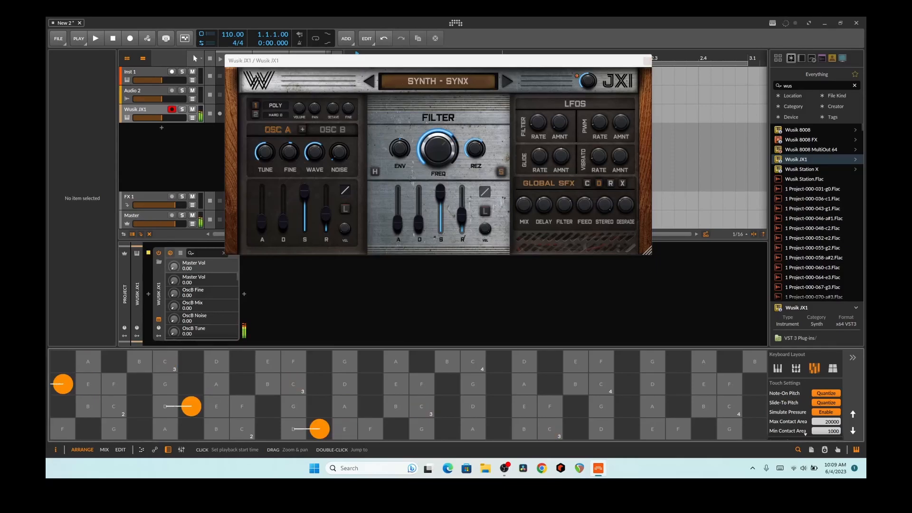
pyautogui.click(506, 82)
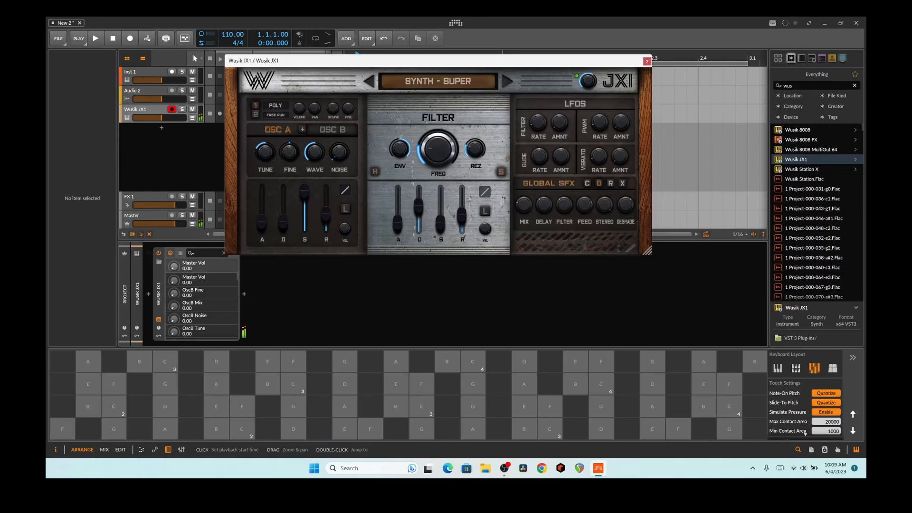
pyautogui.click(471, 82)
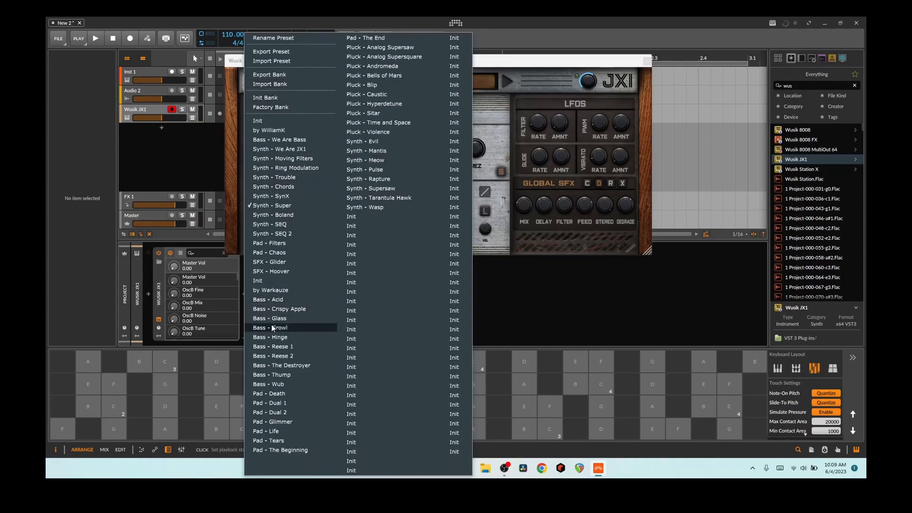
# - Choose Pad - Dual 2 from the JX1 preset menu
pyautogui.click(288, 412)
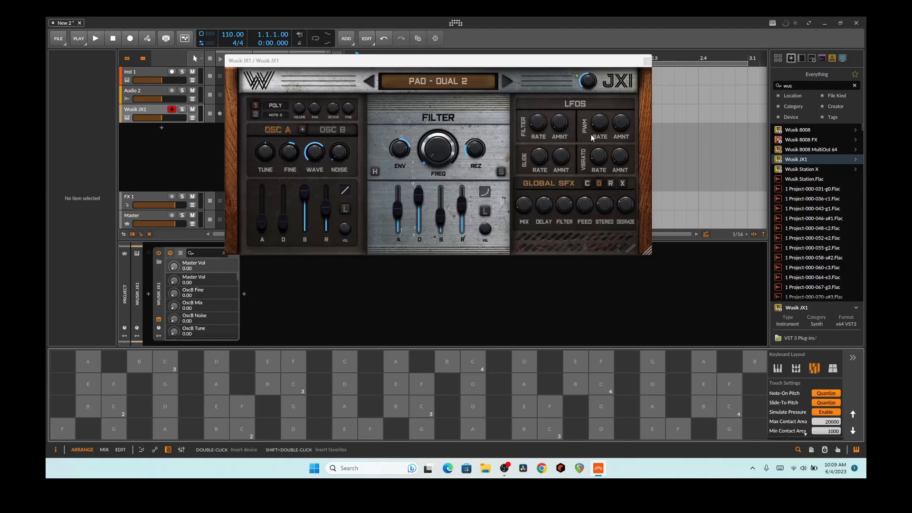
# - Cycle JX1's Global SFX pages through chorus, delay and reverb to distortion and boost
pyautogui.moveTo(550, 211)
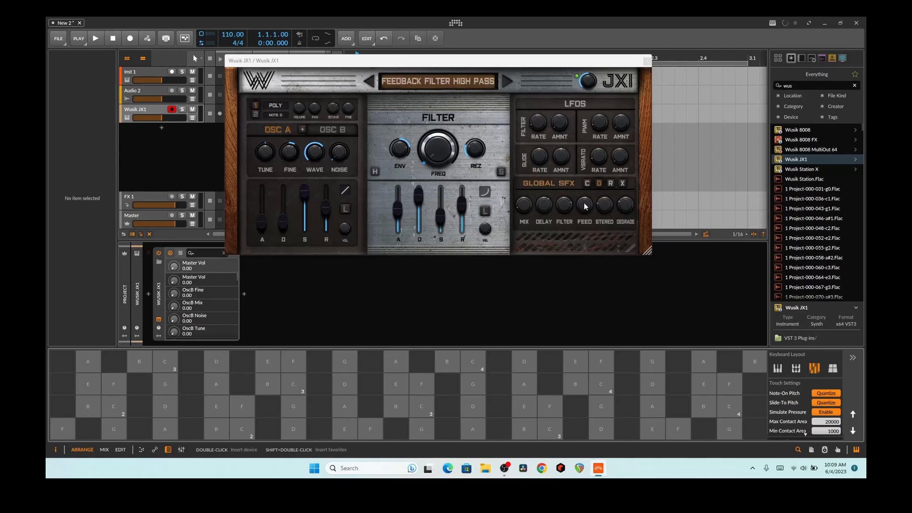
pyautogui.click(588, 184)
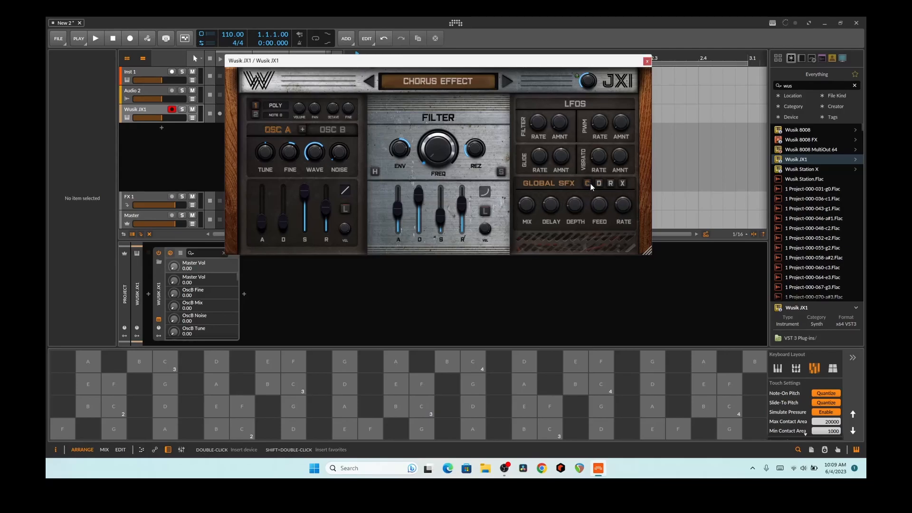
pyautogui.click(599, 183)
pyautogui.click(611, 184)
pyautogui.click(622, 184)
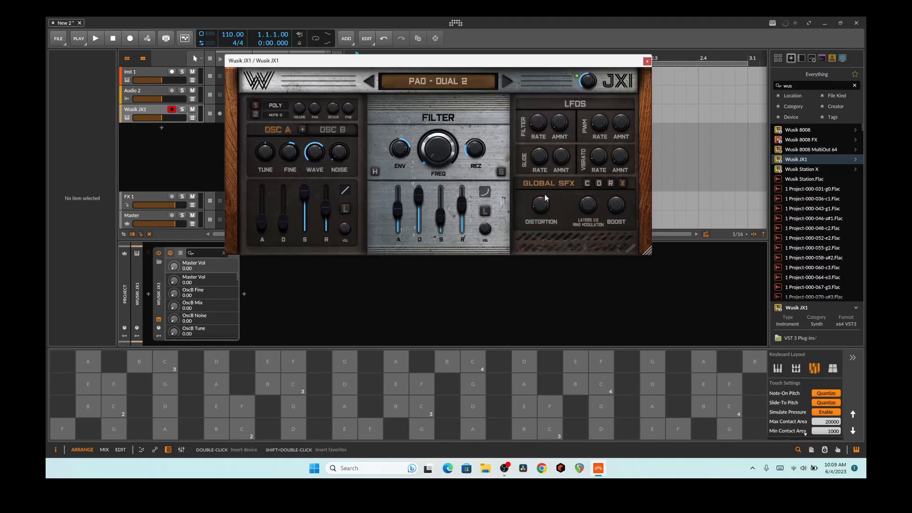
# - Play a B note, a B-to-F slide and another note on the on-screen keyboard
pyautogui.click(577, 383)
pyautogui.moveTo(579, 382); pyautogui.dragTo(603, 372)
pyautogui.click(544, 135)
pyautogui.click(593, 357)
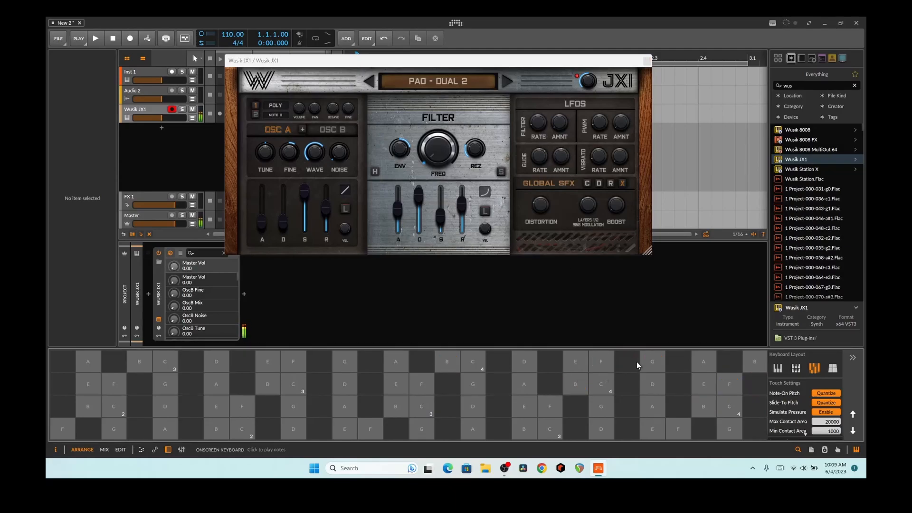
# - Play a C4 note and a descending run through the Pad - Dual 2 sound
pyautogui.click(529, 162)
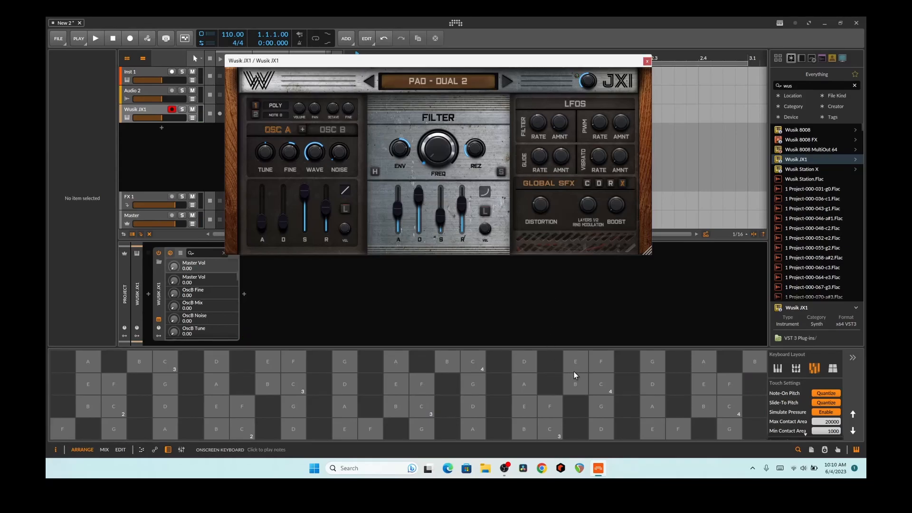
pyautogui.click(589, 375)
pyautogui.click(560, 101)
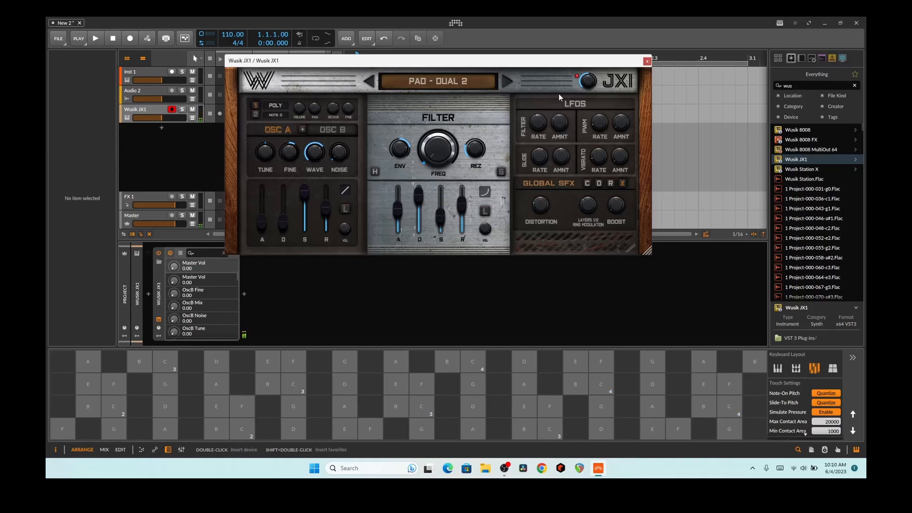
pyautogui.moveTo(591, 368); pyautogui.dragTo(475, 366)
# - Lower the OSC B FINE knob to -0.02
pyautogui.click(319, 163)
pyautogui.moveTo(296, 150)
pyautogui.mouseDown()
pyautogui.moveTo(292, 170)
pyautogui.moveTo(289, 146)
pyautogui.mouseUp()
pyautogui.moveTo(591, 84)
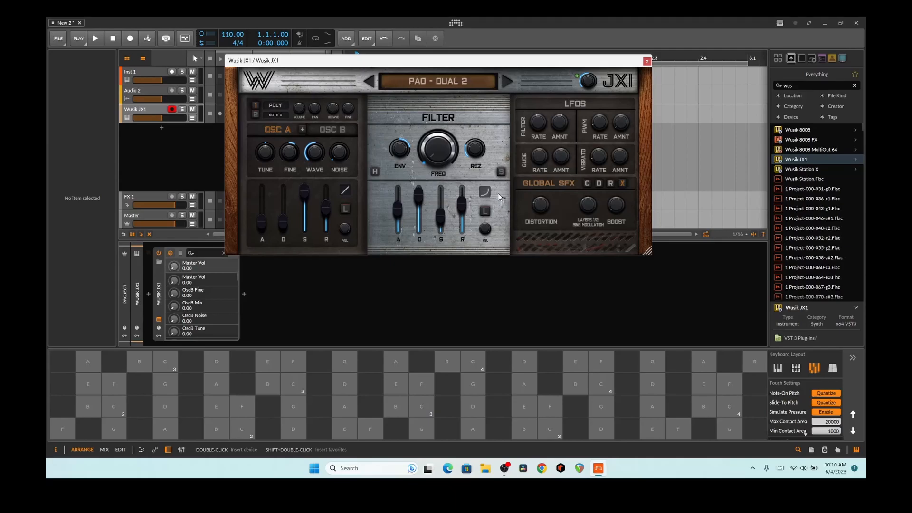